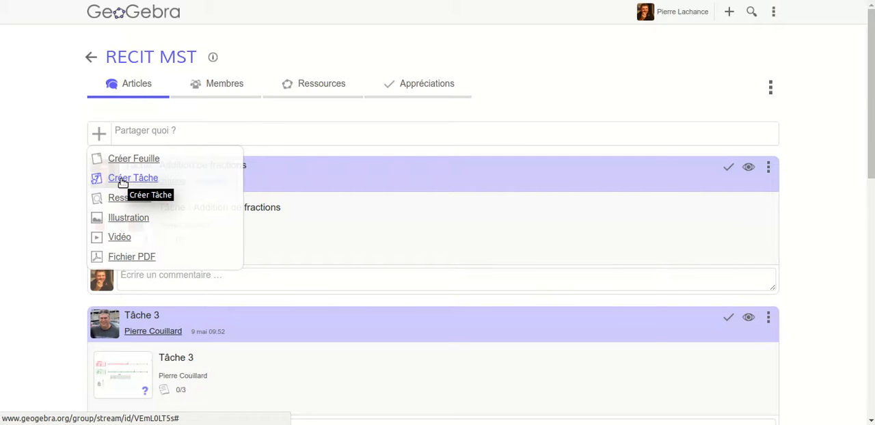
- Create a new task in the RECIT MST group titled "Questionnement interactif"
click(122, 179)
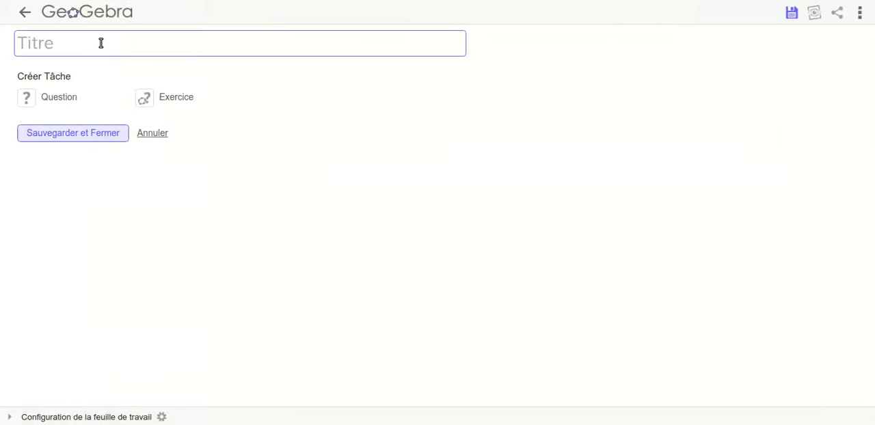
text(Questionnement interactif)
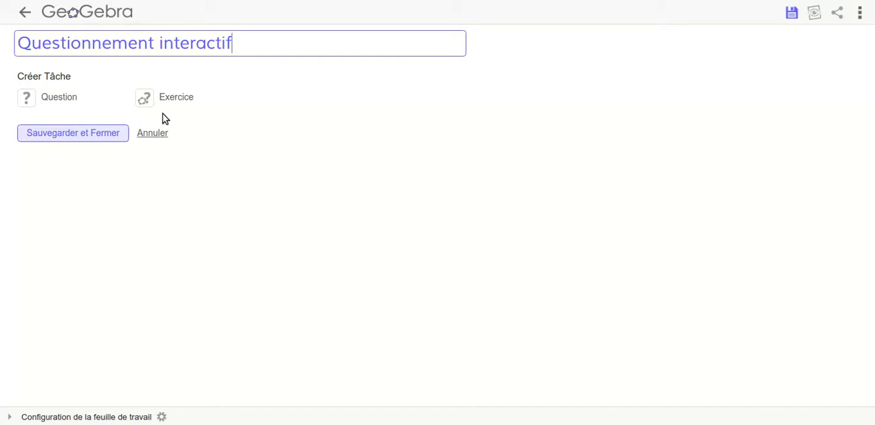
- Add a question with the heading "Vrai ou faux?" and the question text ";lkjadf ;lkjadf l;kasdjf ;ldaskj"
click(54, 101)
click(70, 95)
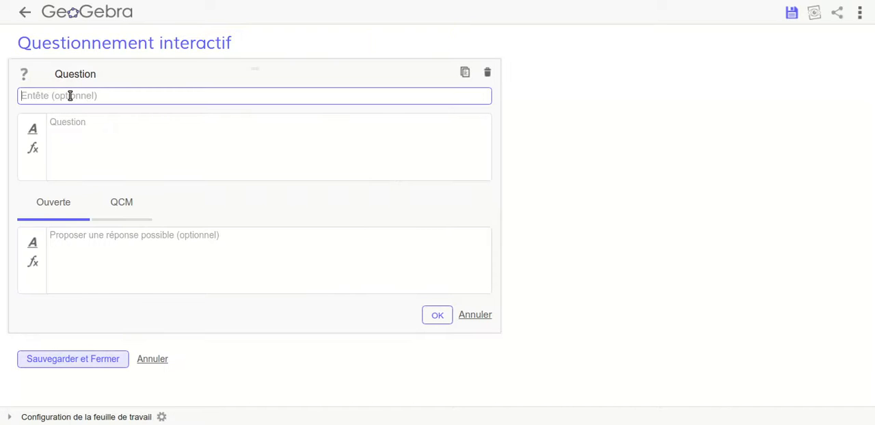
text(V)
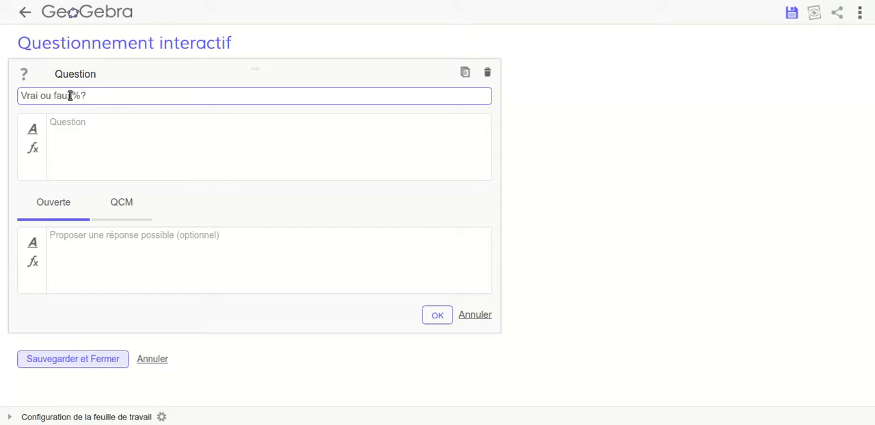
click(66, 147)
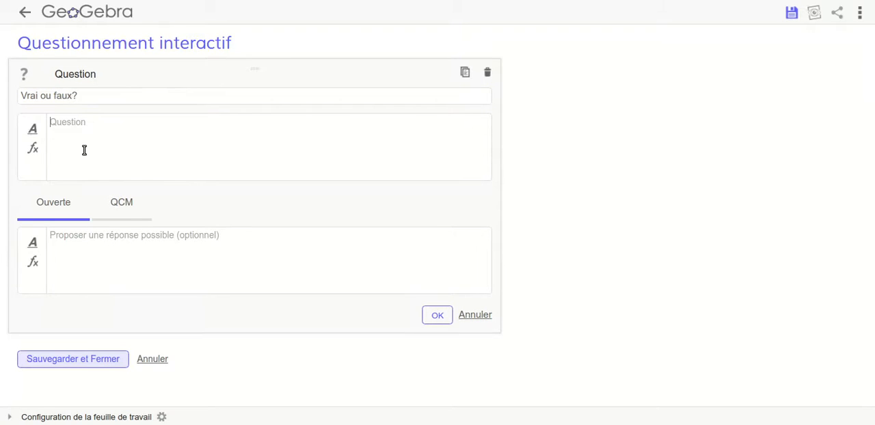
text(;lkjadf ;lkjadf l;kasdjf ;ldaskj)
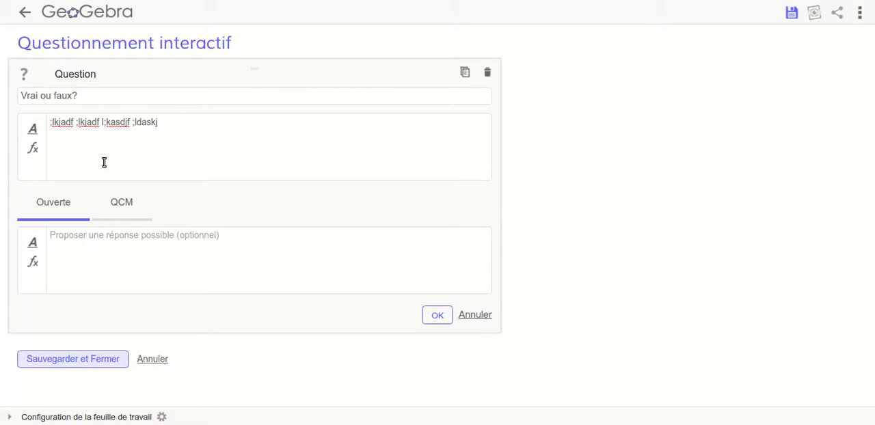
- Make the question multiple choice with the answers "Vrai", marked correct, and "Faux", and confirm it
click(133, 202)
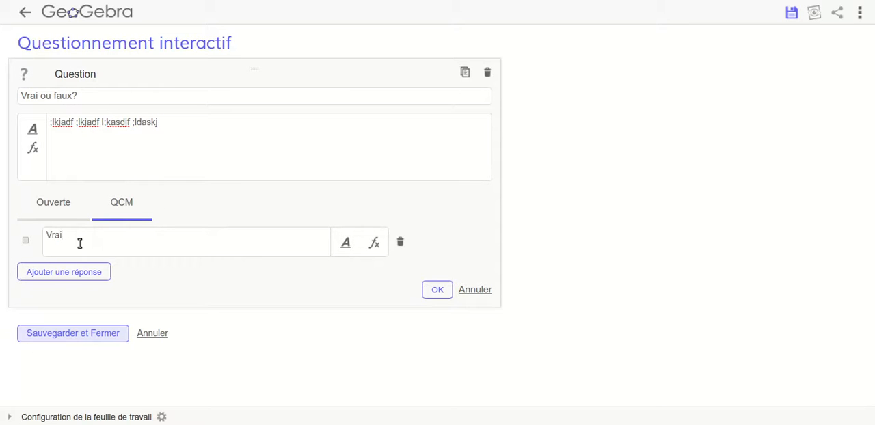
click(26, 240)
click(54, 275)
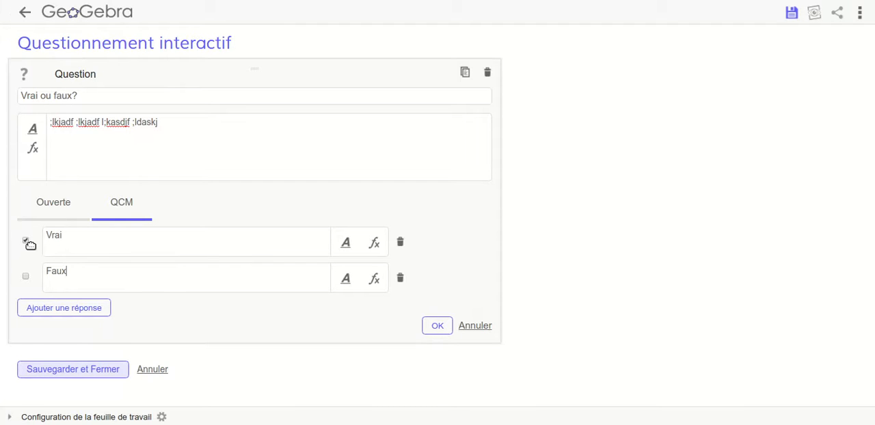
click(432, 323)
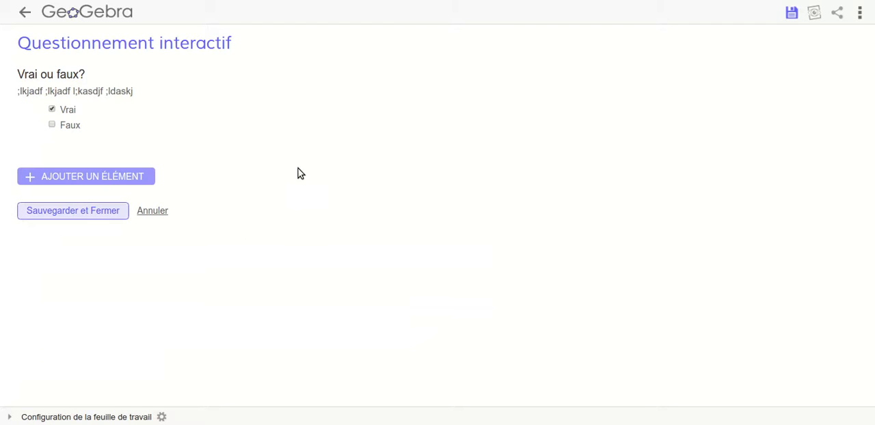
- Add a GeoGebra element to the task and search the applets for "plan cartésien"
click(59, 177)
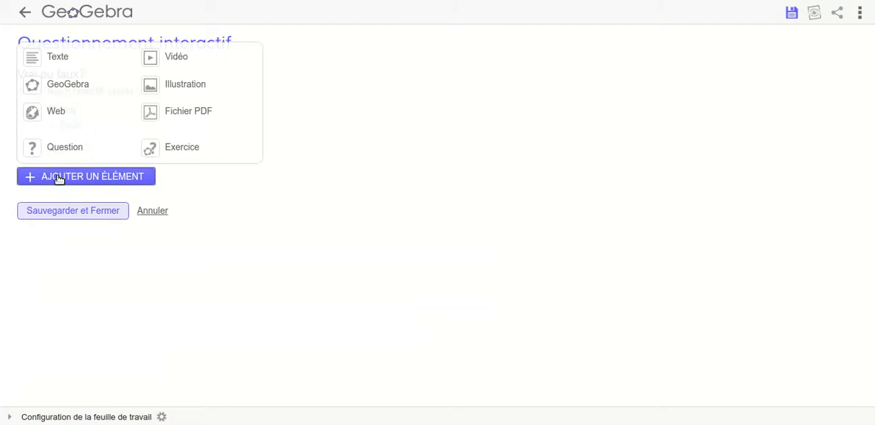
click(59, 85)
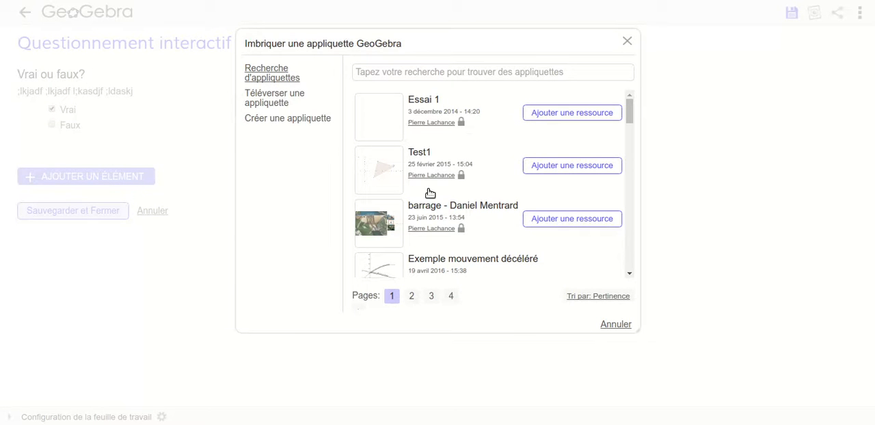
click(435, 71)
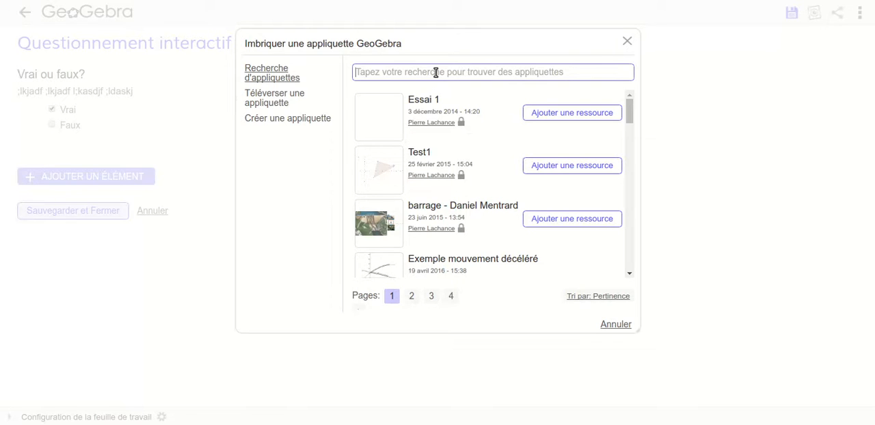
text(plan cart)
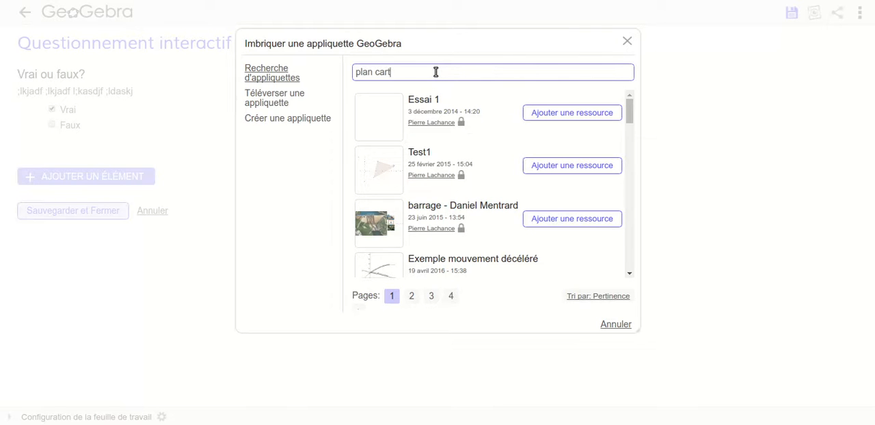
text(ésien)
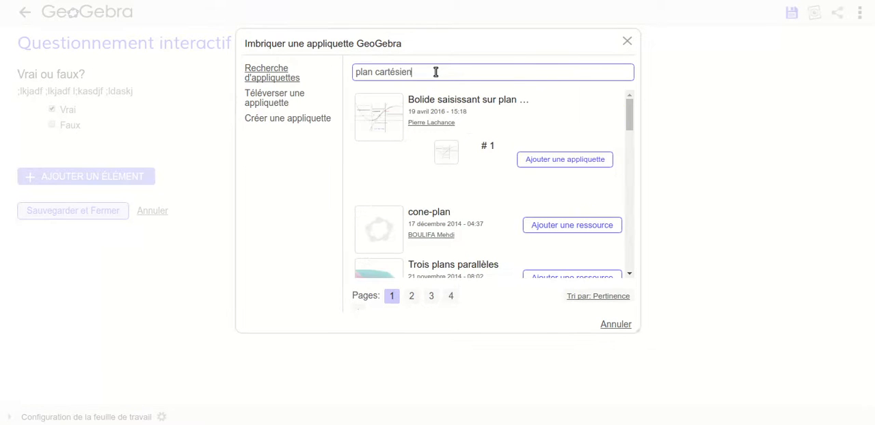
- Embed the "Plan cartésien" applet dated 11 novembre 2014 and confirm the element with its default settings
scroll(468, 229, down, 3)
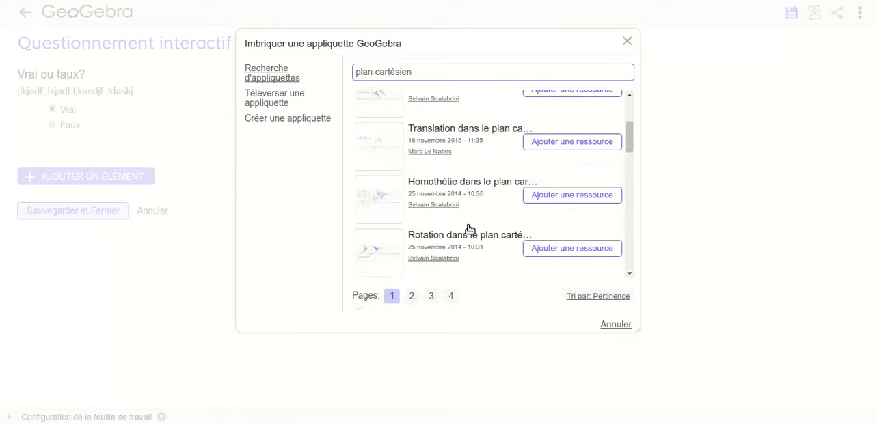
scroll(468, 228, down, 2)
scroll(458, 196, down, 2)
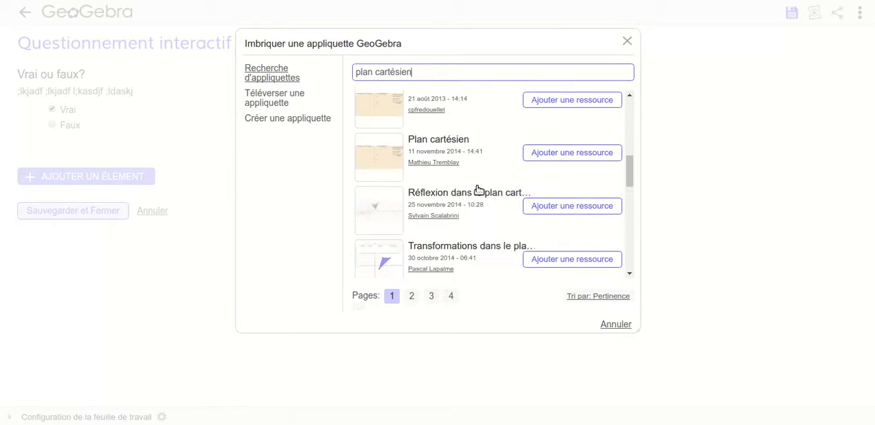
click(553, 150)
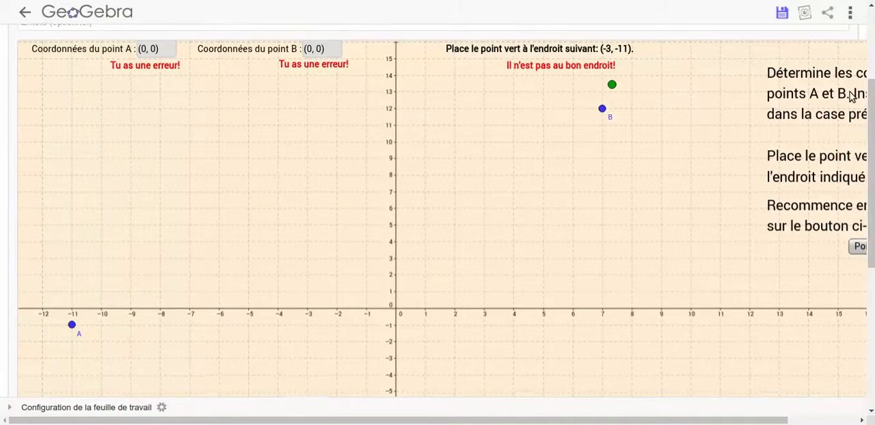
drag(871, 129, 871, 269)
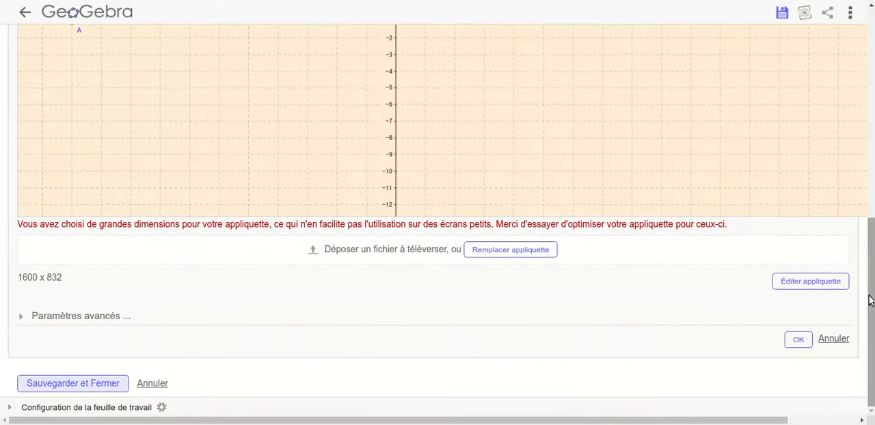
click(798, 341)
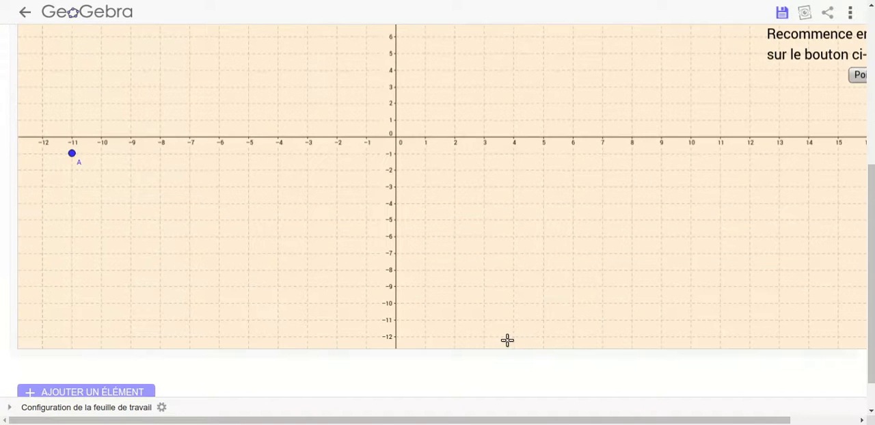
- Reorder the elements so the Plan cartésien applet comes before the "Vrai ou faux?" question
drag(871, 172, 871, 22)
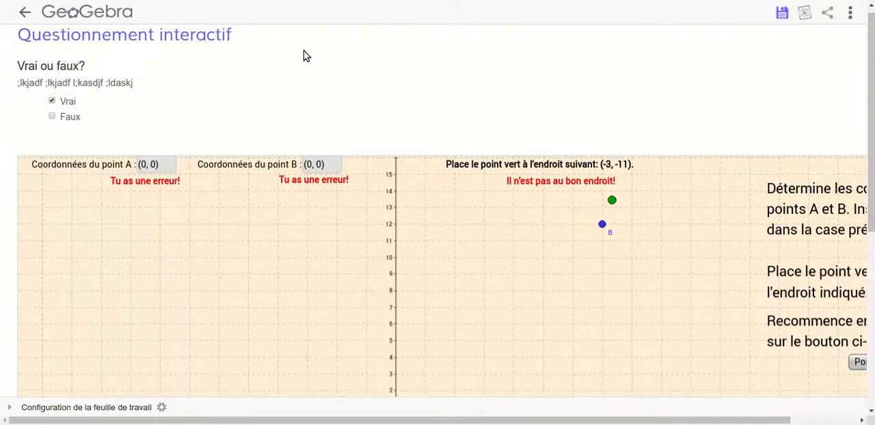
mouse_move(278, 147)
drag(277, 146, 282, 75)
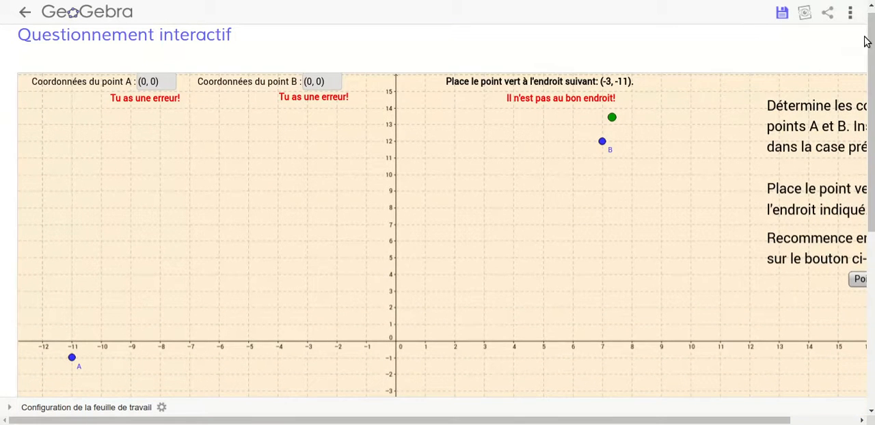
drag(871, 100, 871, 275)
mouse_move(405, 290)
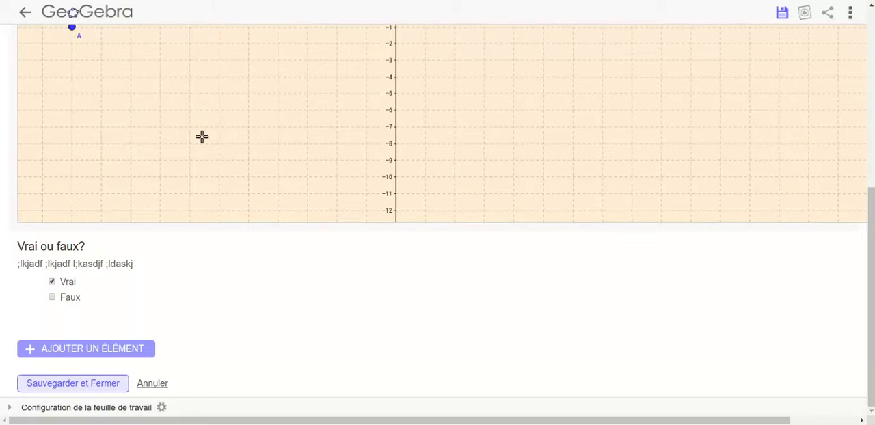
mouse_move(117, 264)
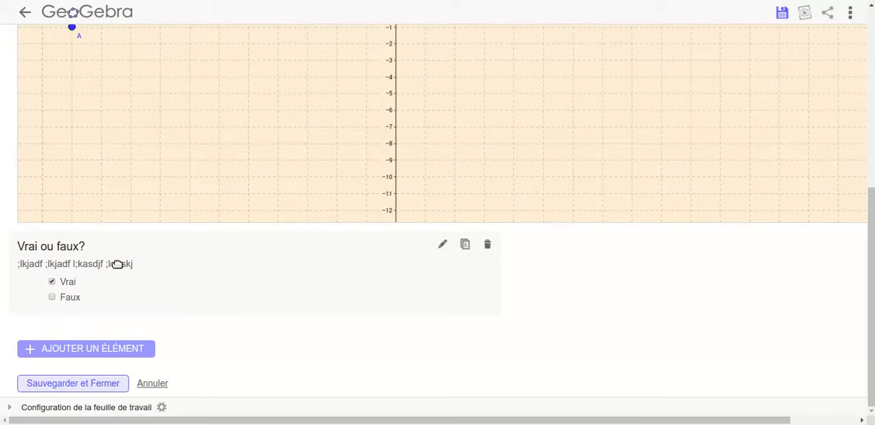
click(73, 353)
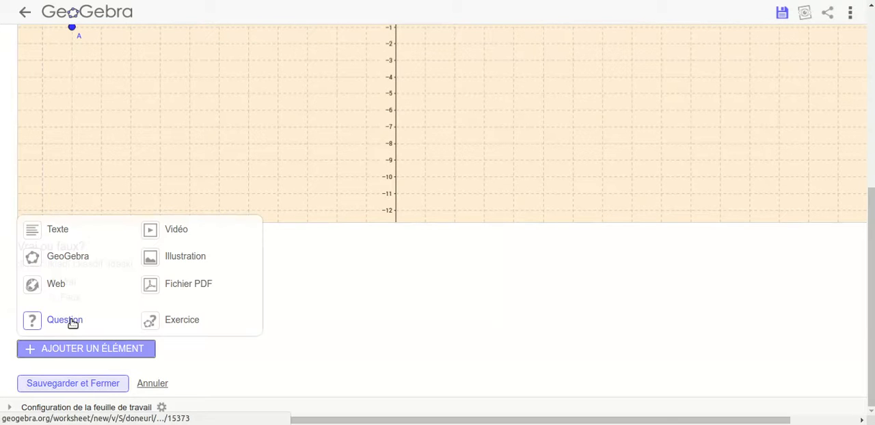
click(153, 231)
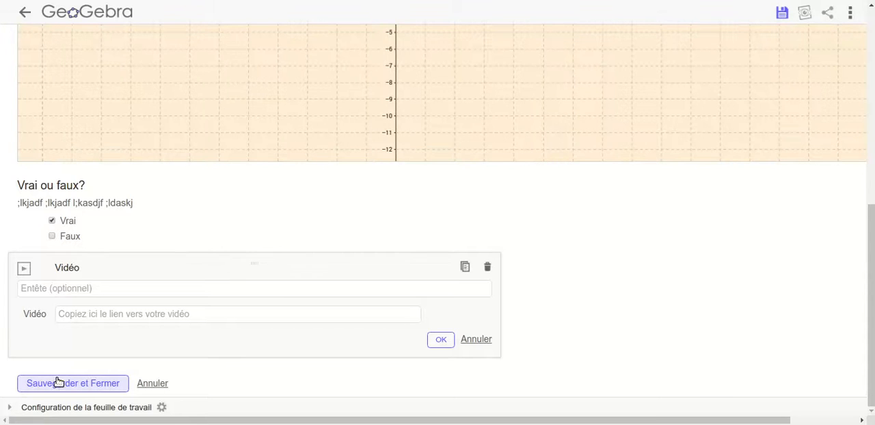
click(82, 288)
text(https://www.youtube.com/watch?v=HOQoQI3F7kQ)
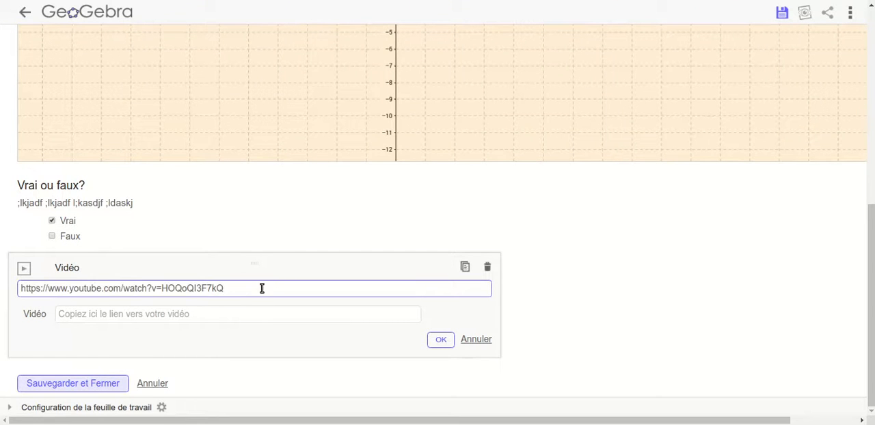
key(ctrl+a)
key(ctrl+c)
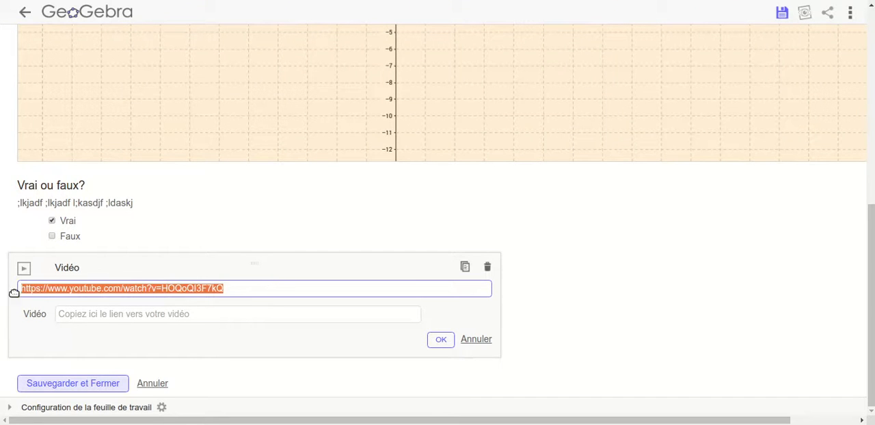
click(130, 318)
key(ctrl+v)
- Replace the video's heading with "Titre", confirm the element, and move the "Vrai ou faux?" question below the video
drag(224, 288, 7, 289)
text(TRi)
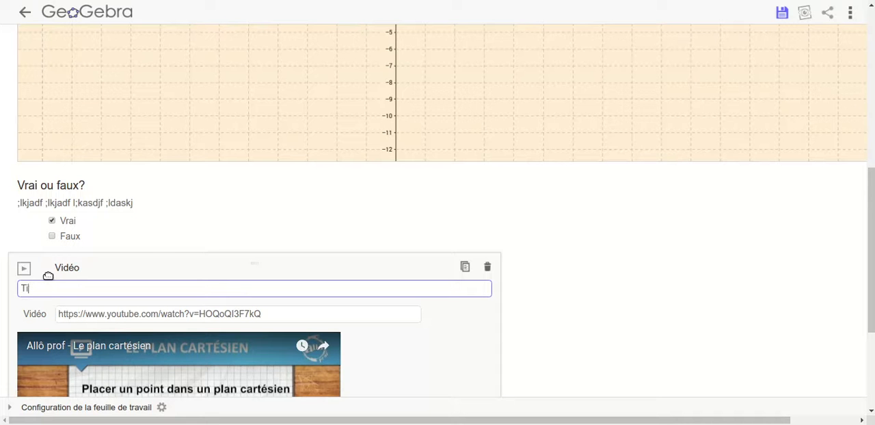
scroll(700, 256, down, 5)
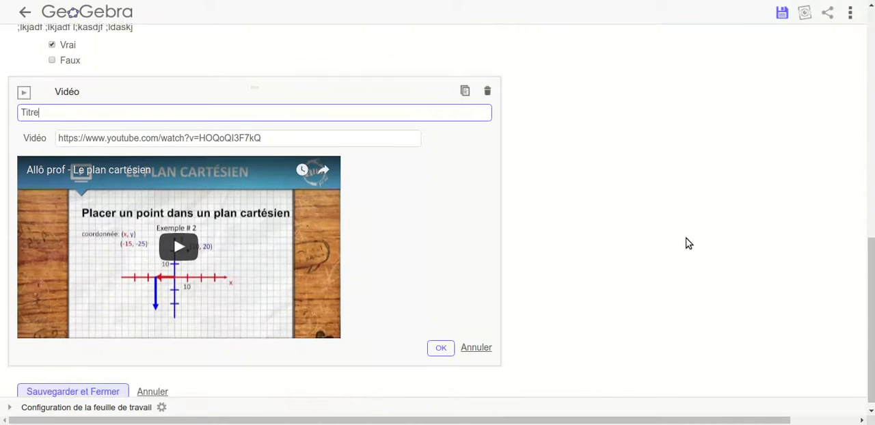
click(441, 340)
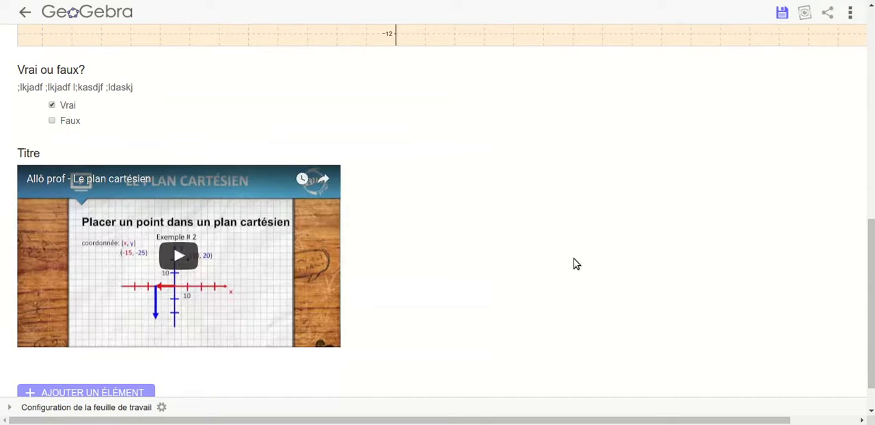
drag(143, 72, 157, 327)
- Add a text element with the heading "Consignes" and the text ";lkdfja ;lskajf l;ksj lsetjyetwpiou ofdj"
scroll(699, 212, down, 2)
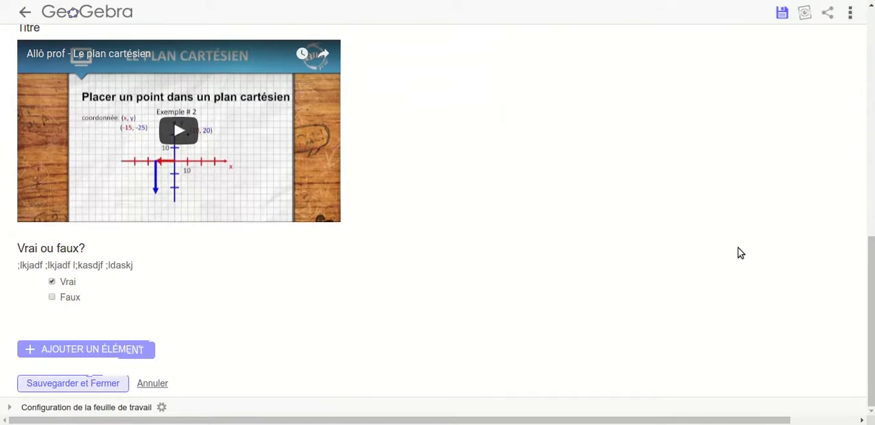
click(102, 351)
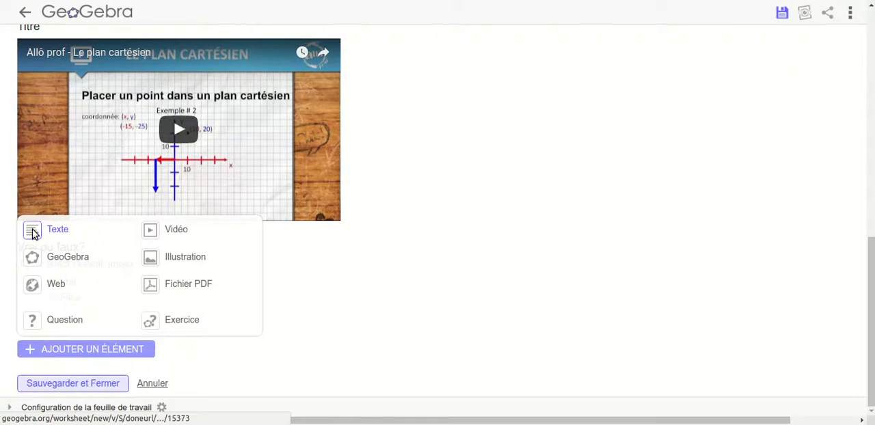
click(31, 234)
click(93, 244)
text(Consignes)
click(102, 270)
text(;lkdfja ;lskajf;ksj lsetjyetwpiou ofdj)
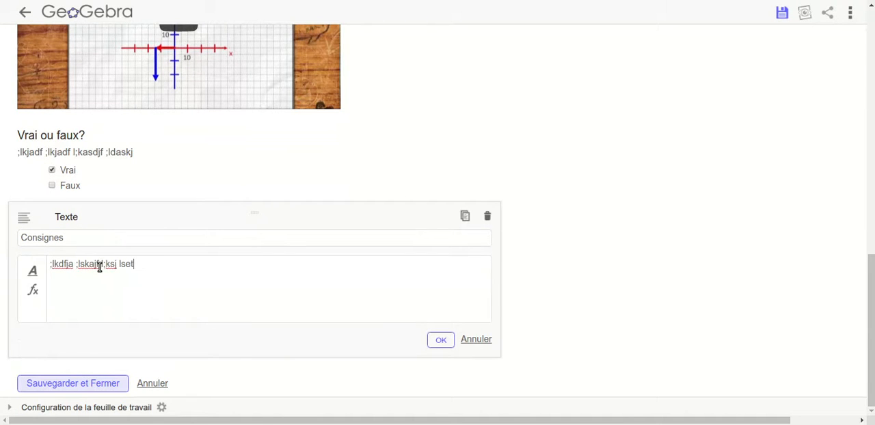
click(438, 342)
- Move the "Consignes" text to the start of the task, before the applet, and save and close the task
drag(226, 332, 232, 98)
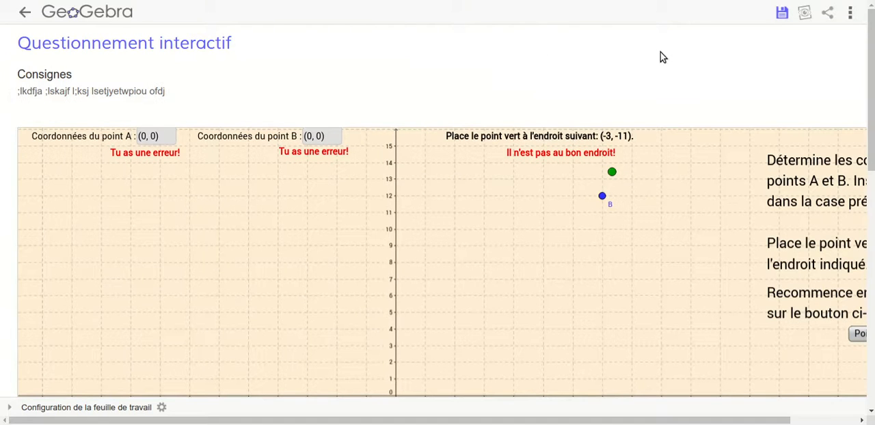
drag(870, 46, 869, 300)
click(78, 384)
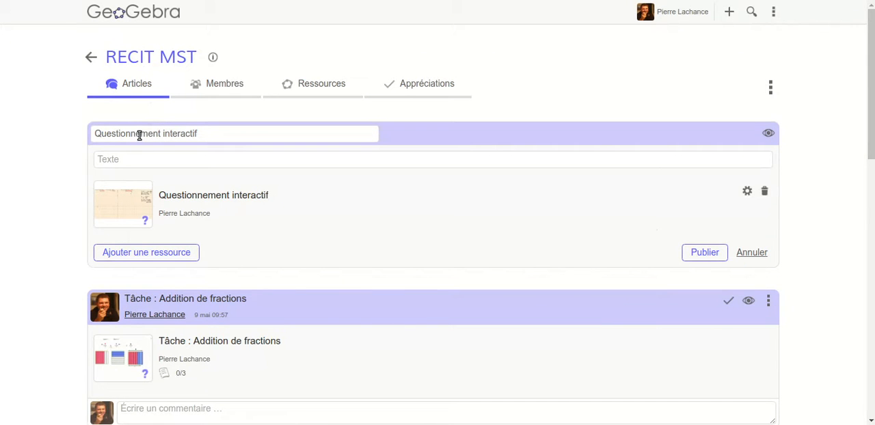
- Publish the "Questionnement interactif" task to the group and open the group's assessment overview (Appréciations)
click(704, 252)
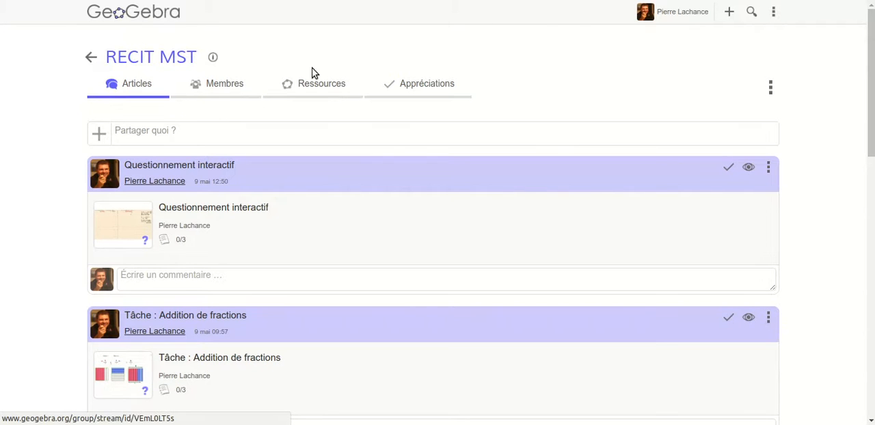
click(389, 100)
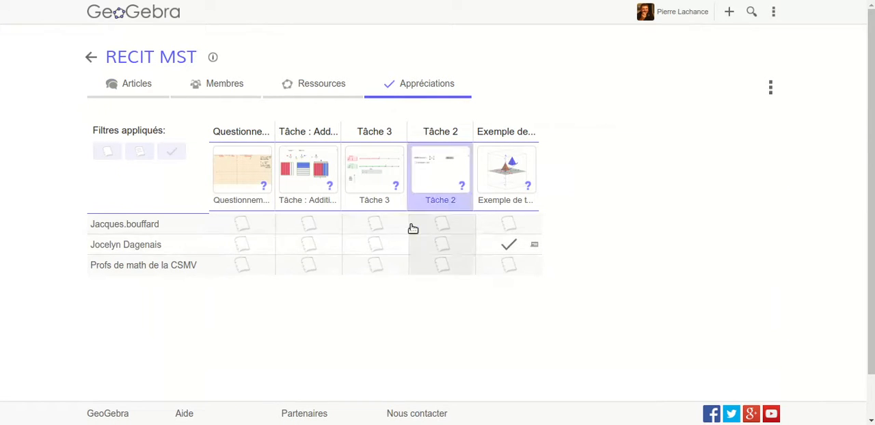
- Open the completed "Exemple de tâche" submission and post the comment "Commentaire de PL" under the question about enlarging the polygon in 3D
click(510, 246)
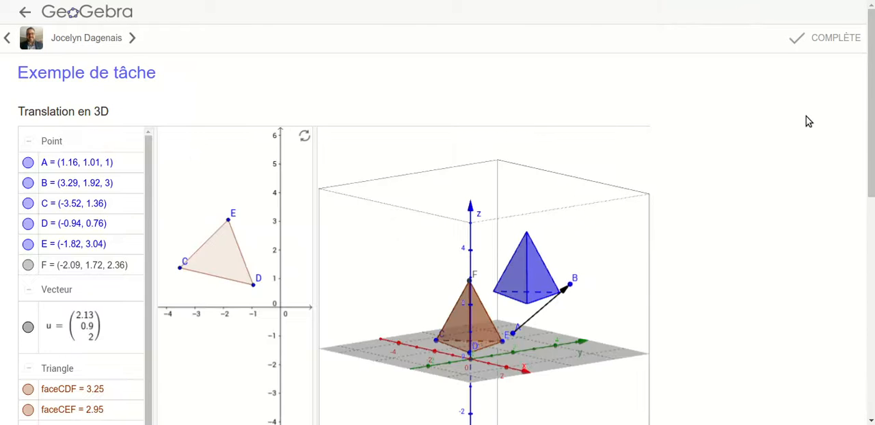
scroll(806, 123, down, 8)
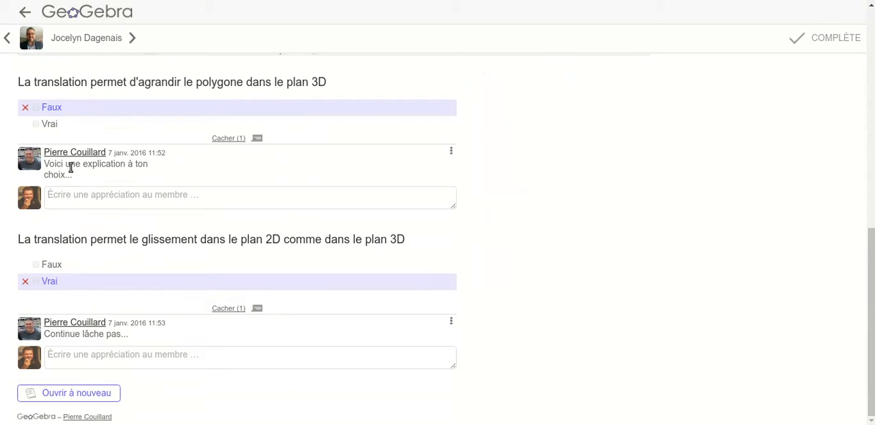
click(96, 197)
text(Co)
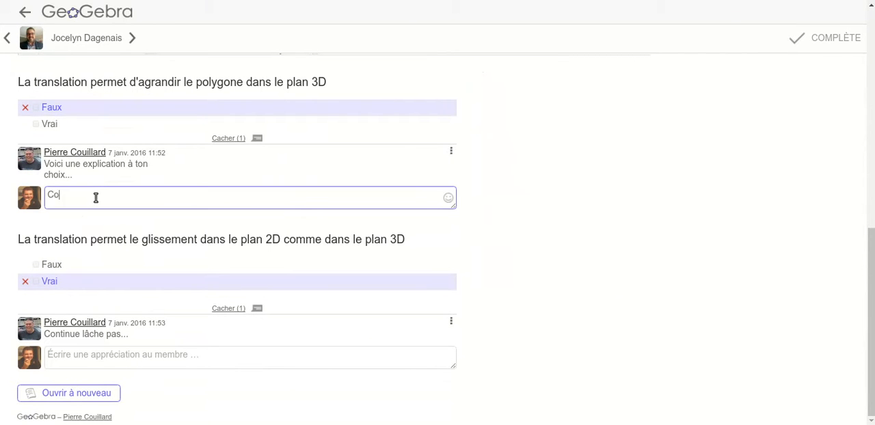
text(mmentaire de PL)
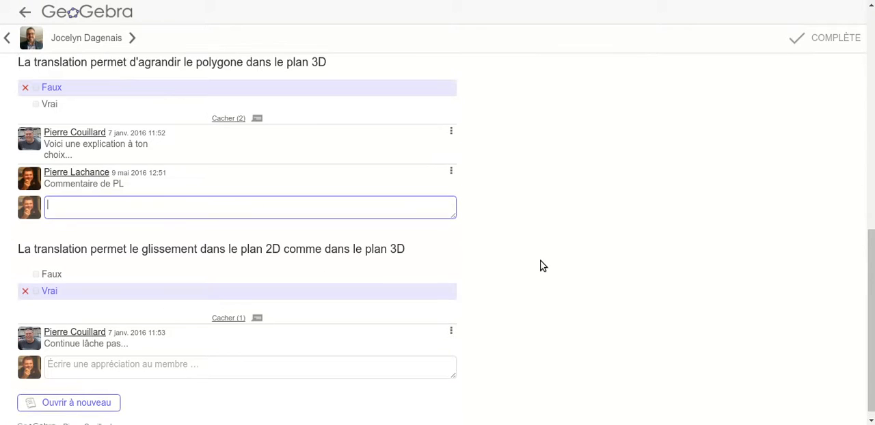
- Leave the member's submission and return to the group's overview of task assessments
scroll(594, 336, up, 10)
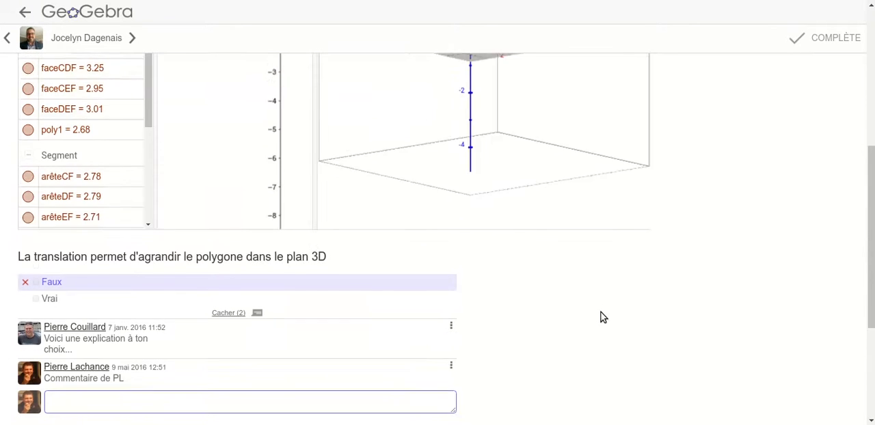
click(25, 12)
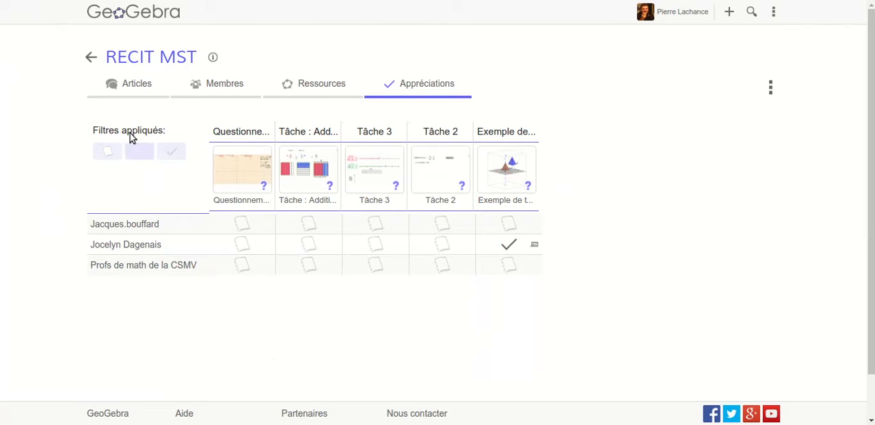
click(130, 83)
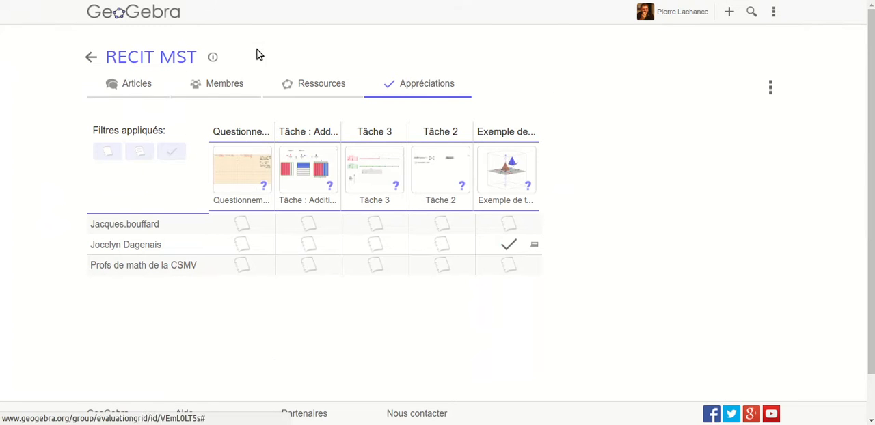